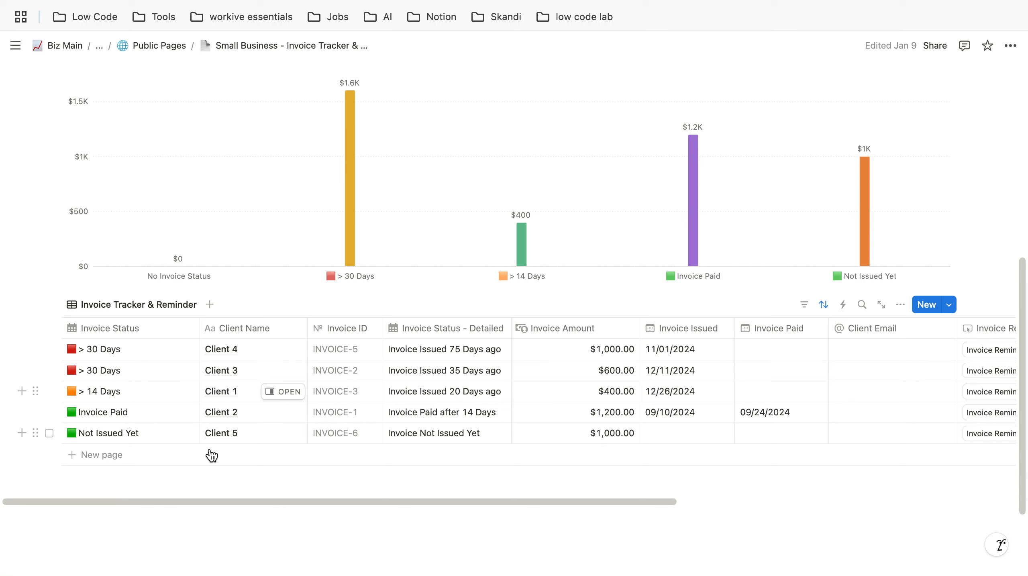
Step: Add a new row to the Invoice Tracker & Reminder table with the client name Client 6
left_click(103, 459)
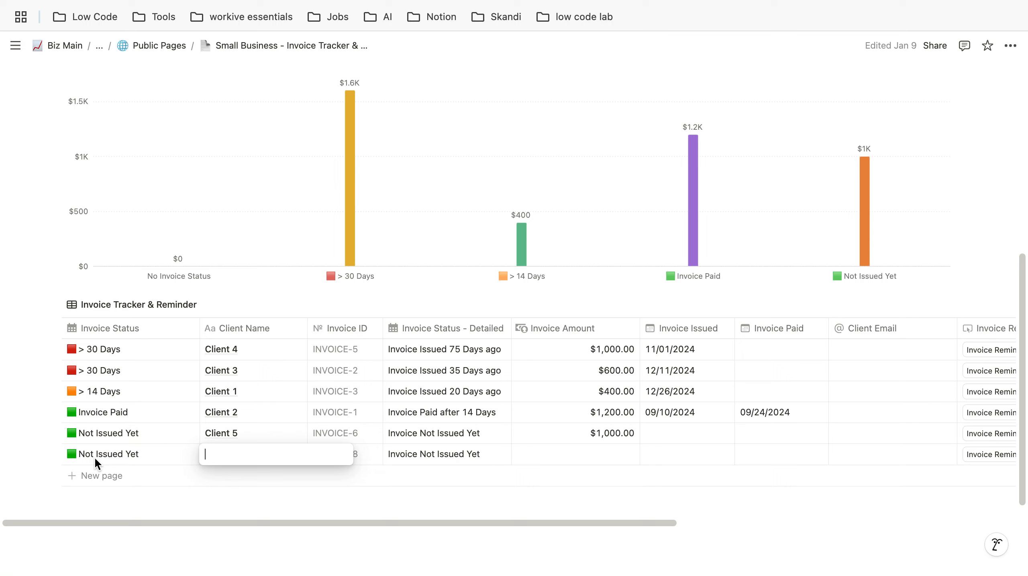
type("Client 6")
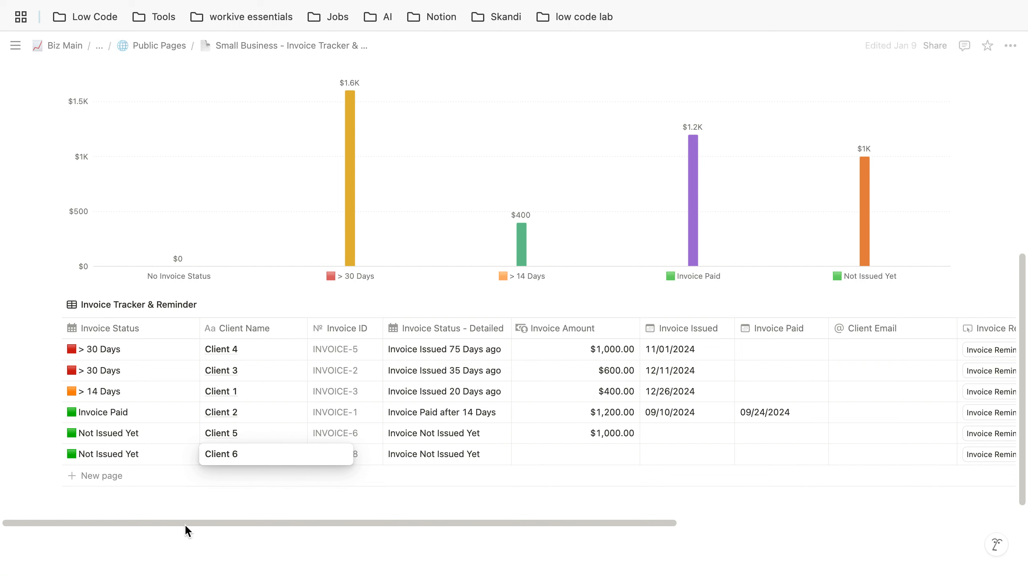
left_click(271, 507)
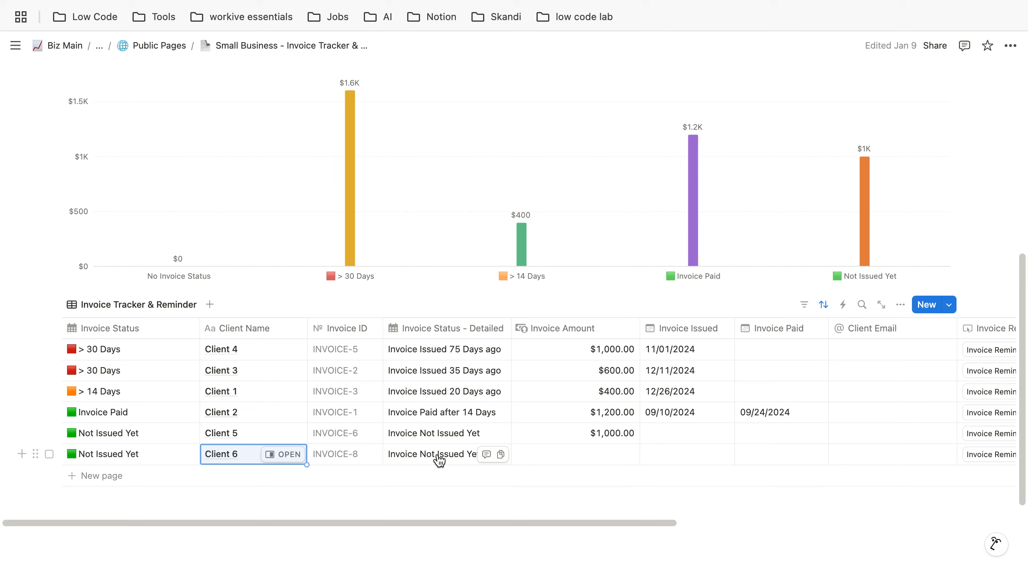
Step: Set the invoice amount for Client 6 to 5000
left_click(574, 457)
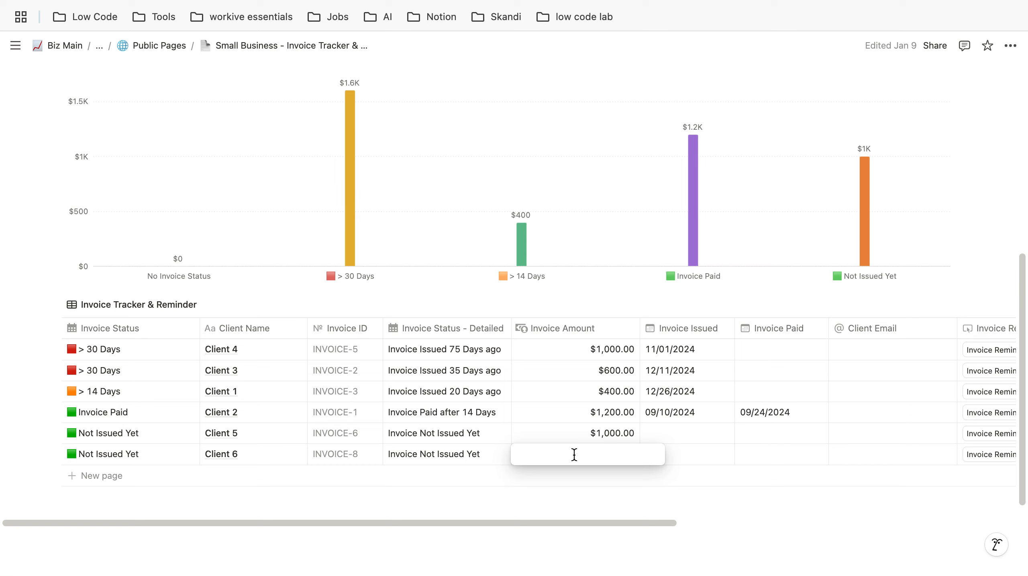
type("5000")
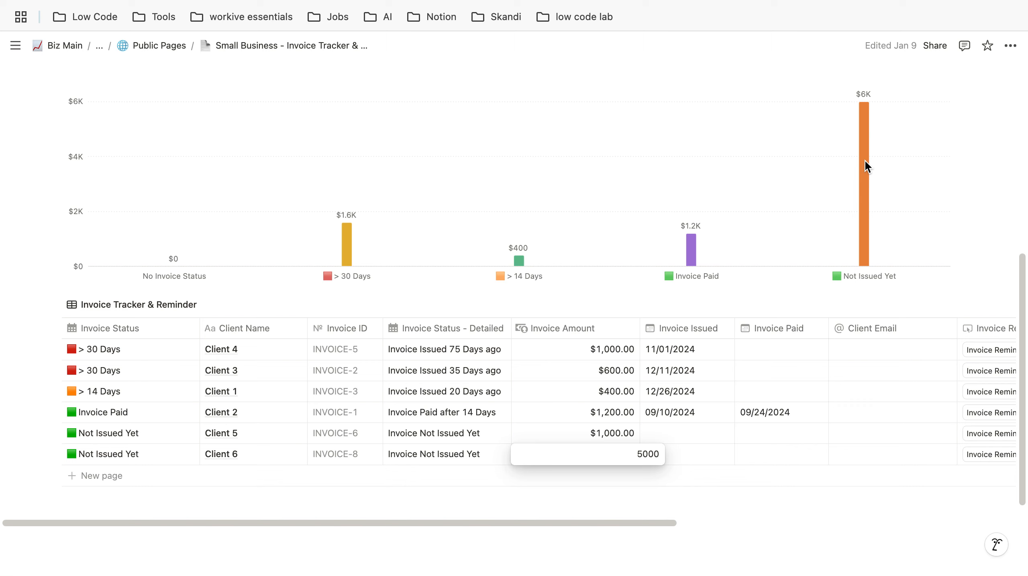
key("BackSpace")
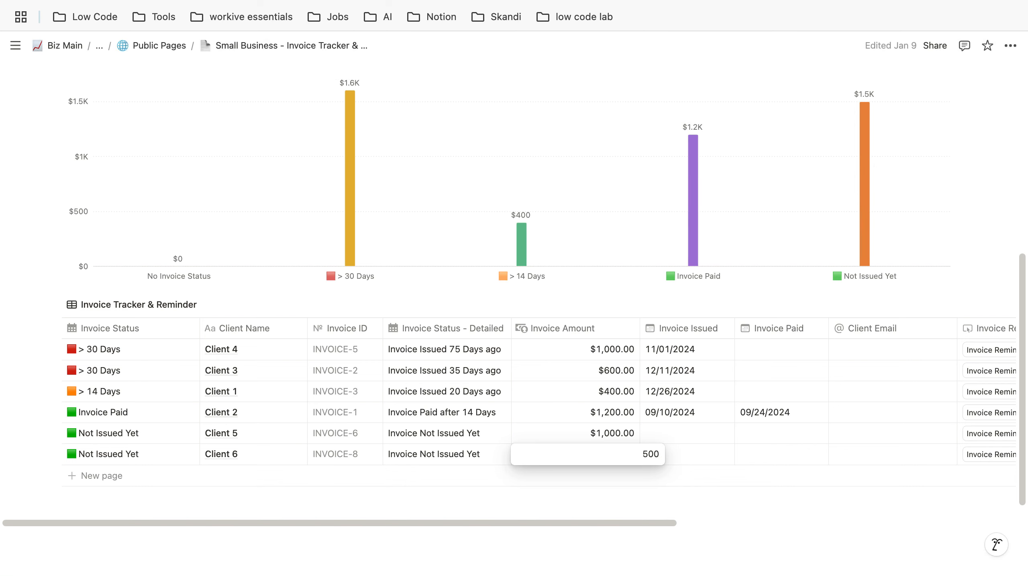
type("0")
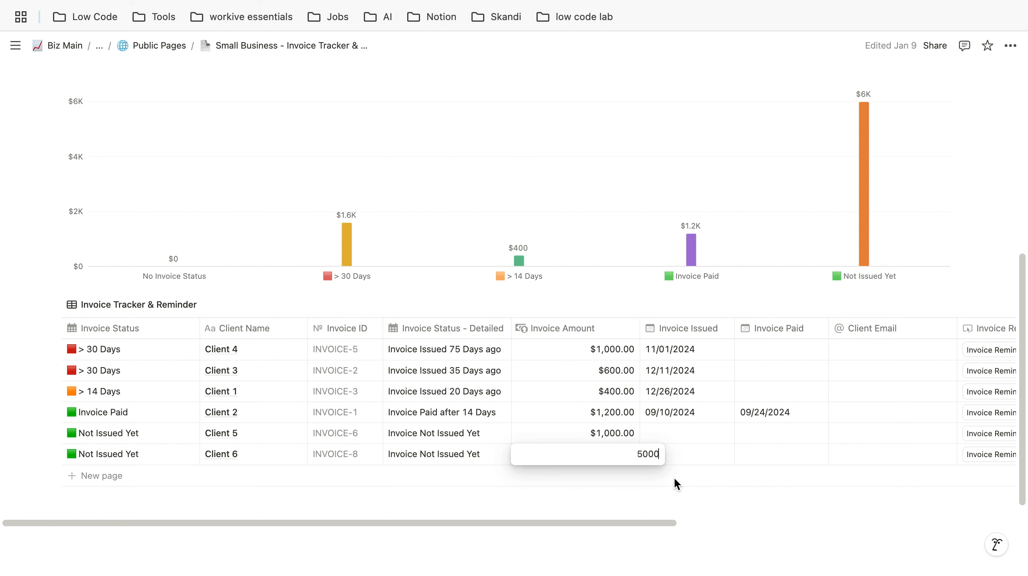
left_click(692, 457)
Step: Set the Invoice Issued date for Client 6 to 12/10/2024
scroll(733, 449, "right", 2)
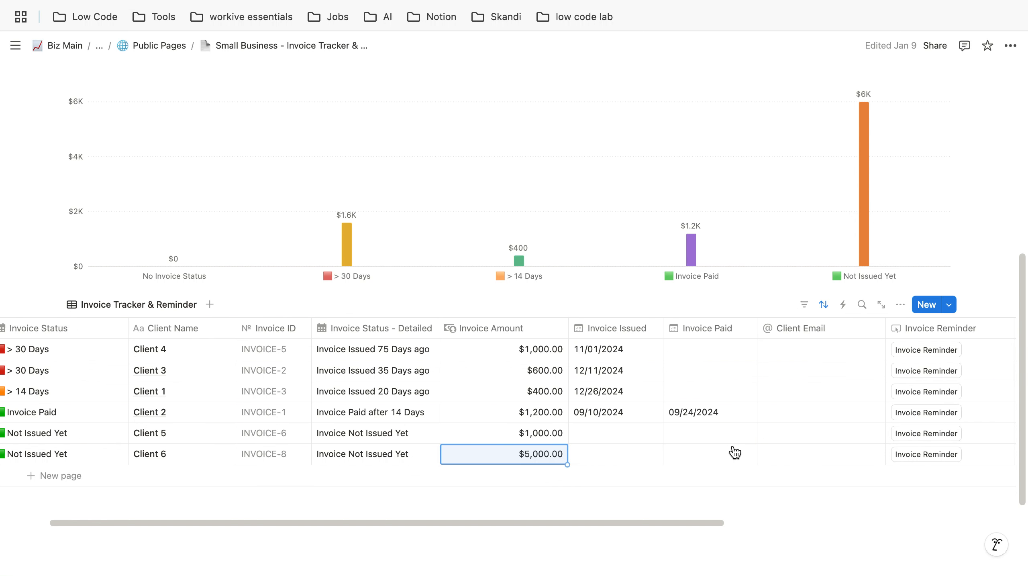
scroll(734, 451, "left", 2)
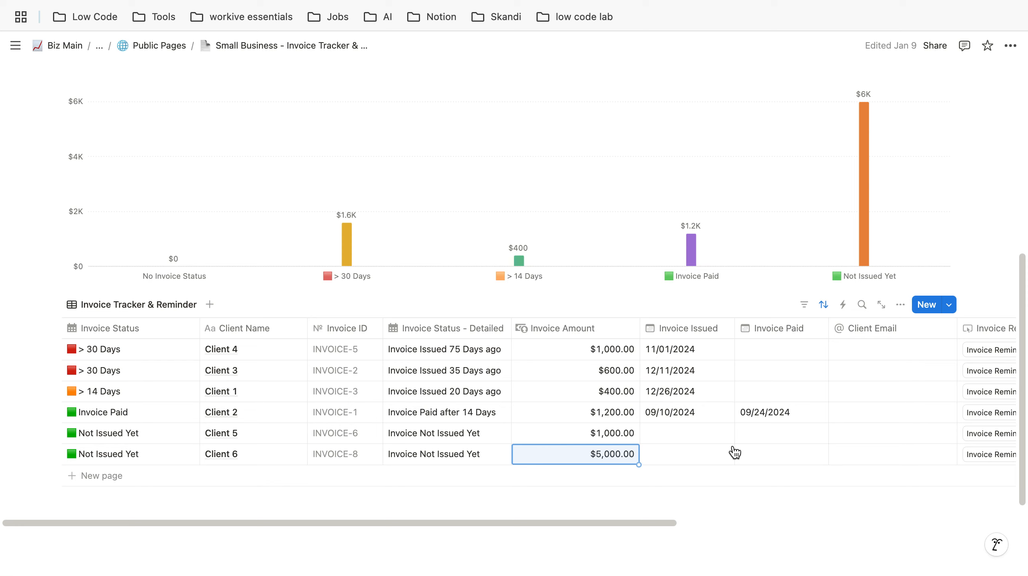
left_click(678, 460)
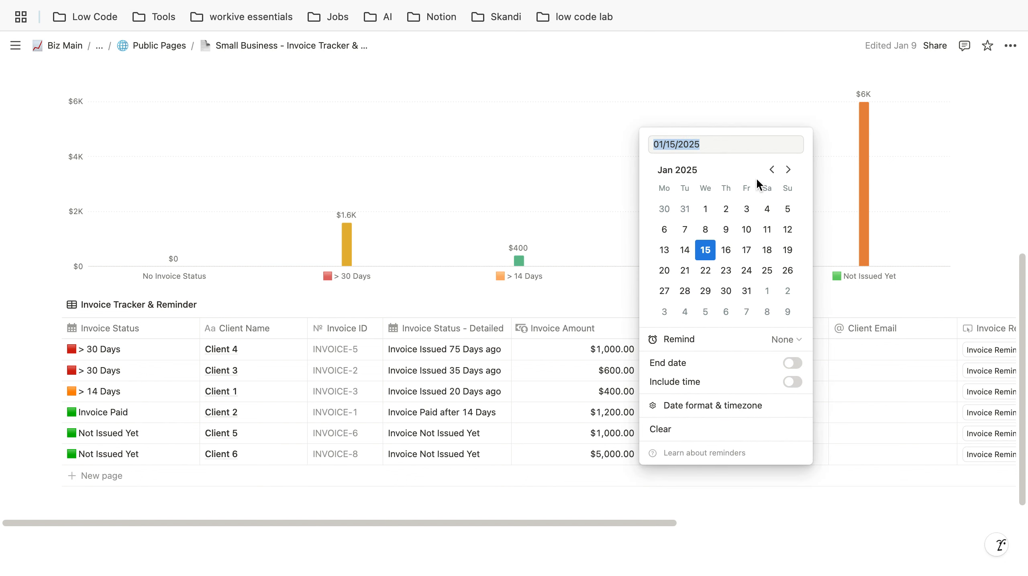
left_click(772, 169)
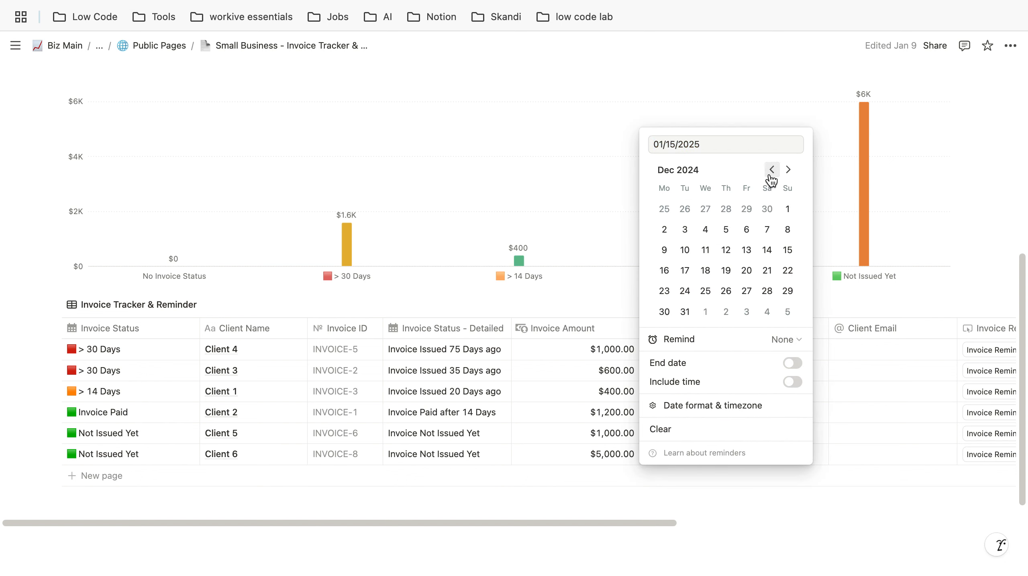
left_click(685, 250)
left_click(509, 502)
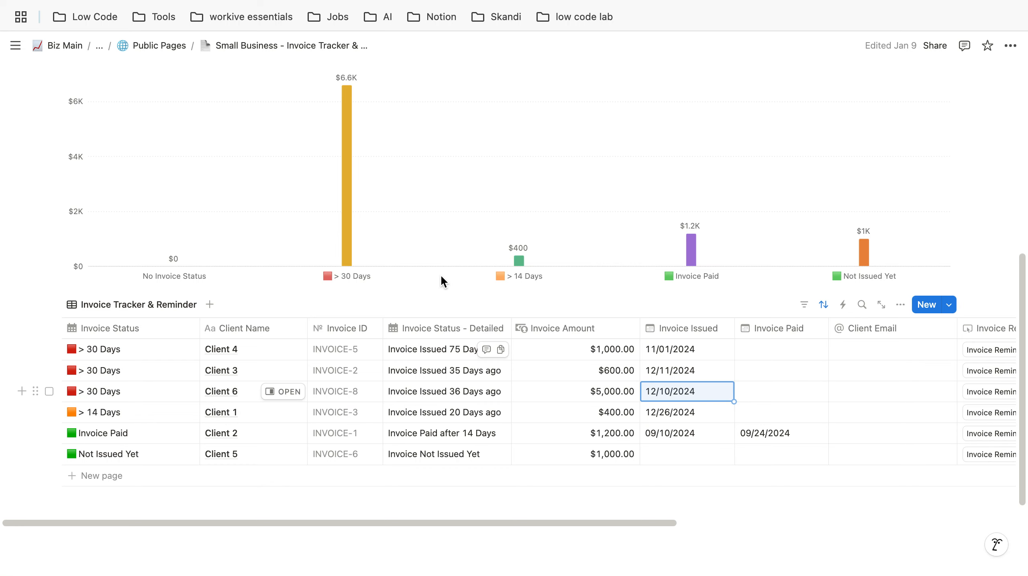
Step: Examine the trigger, sender, recipient, subject and message settings in the Invoice Reminder button's automation, leaving it unsaved
scroll(403, 297, "up", 1)
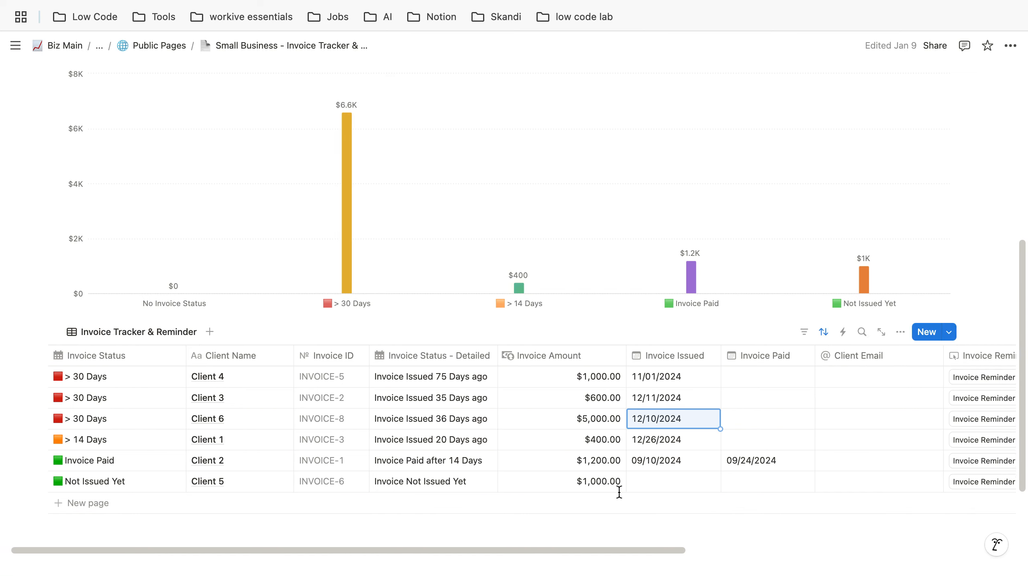
scroll(682, 399, "right", 2)
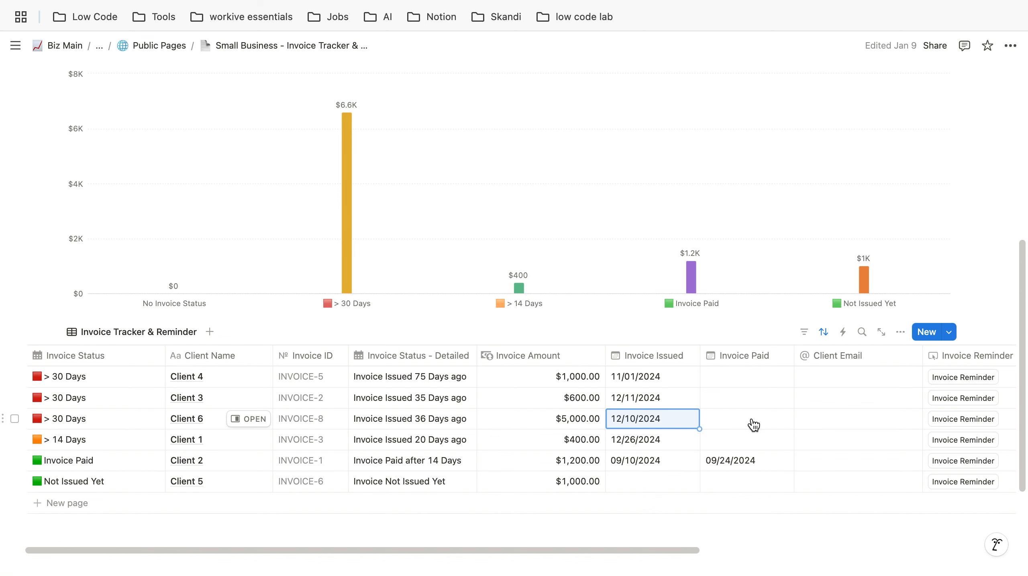
scroll(741, 422, "left", 2)
scroll(750, 423, "right", 3)
scroll(752, 423, "right", 6)
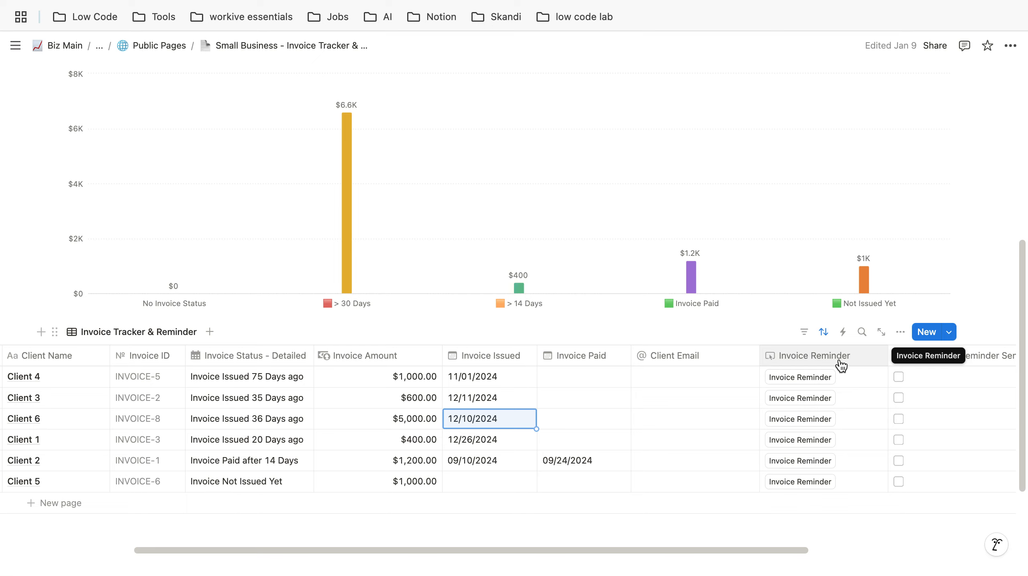
left_click(841, 364)
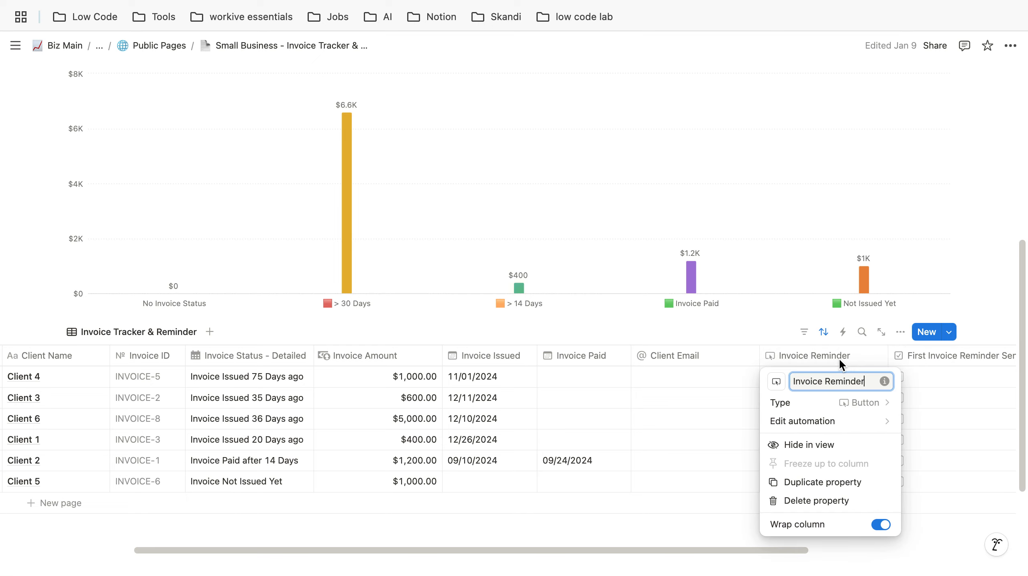
left_click(817, 423)
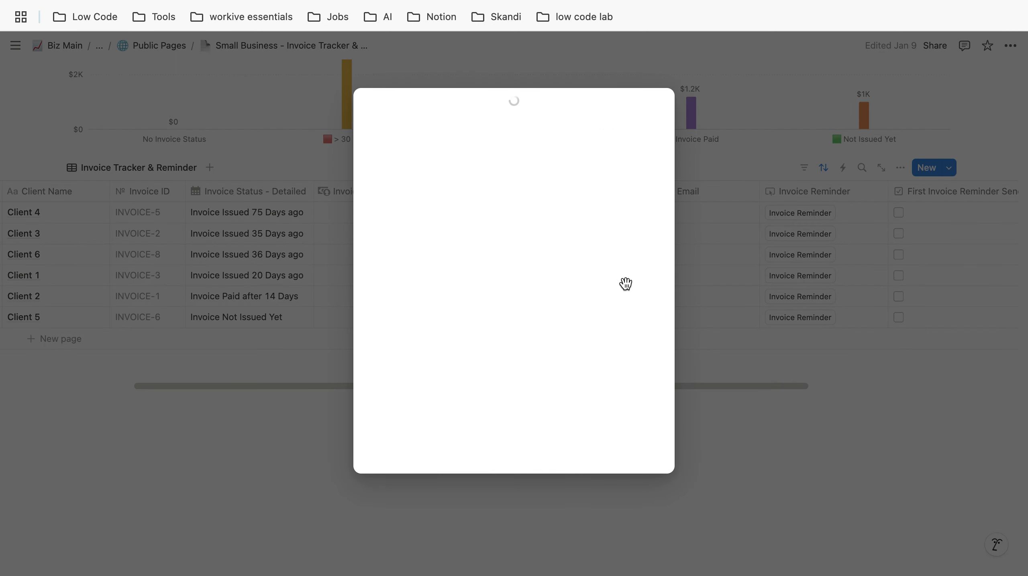
scroll(638, 214, "down", 3)
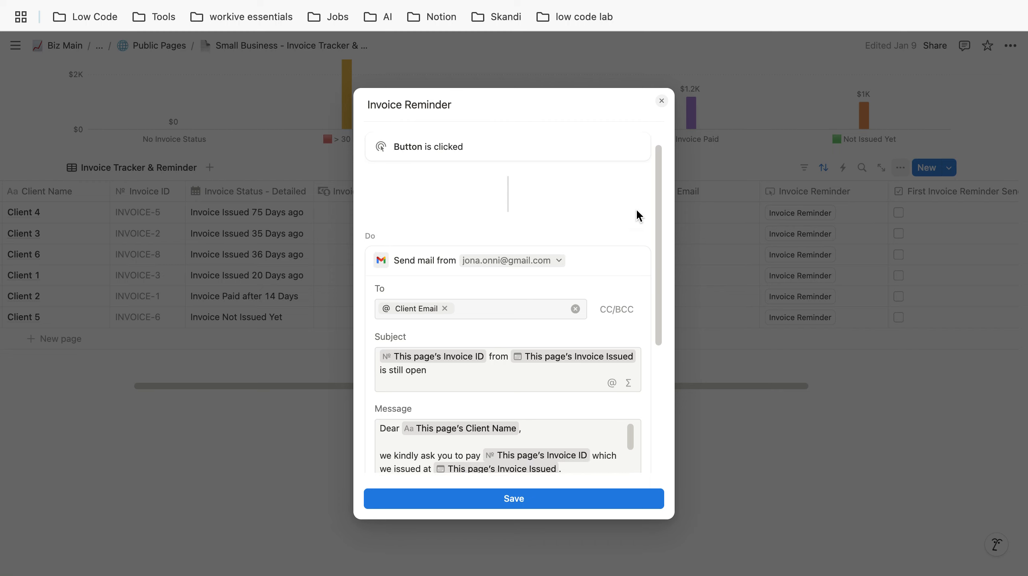
scroll(638, 213, "up", 3)
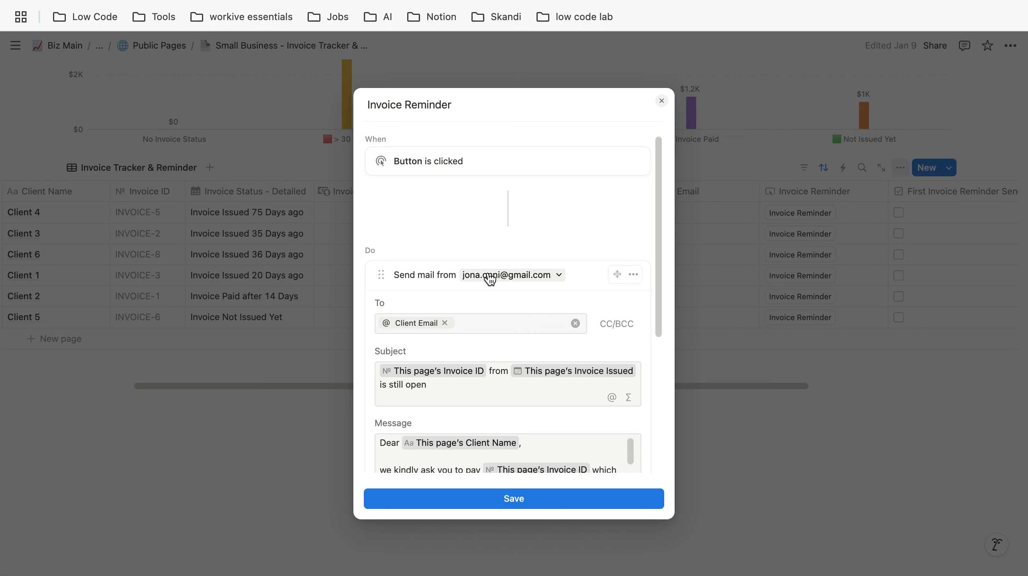
scroll(570, 239, "down", 3)
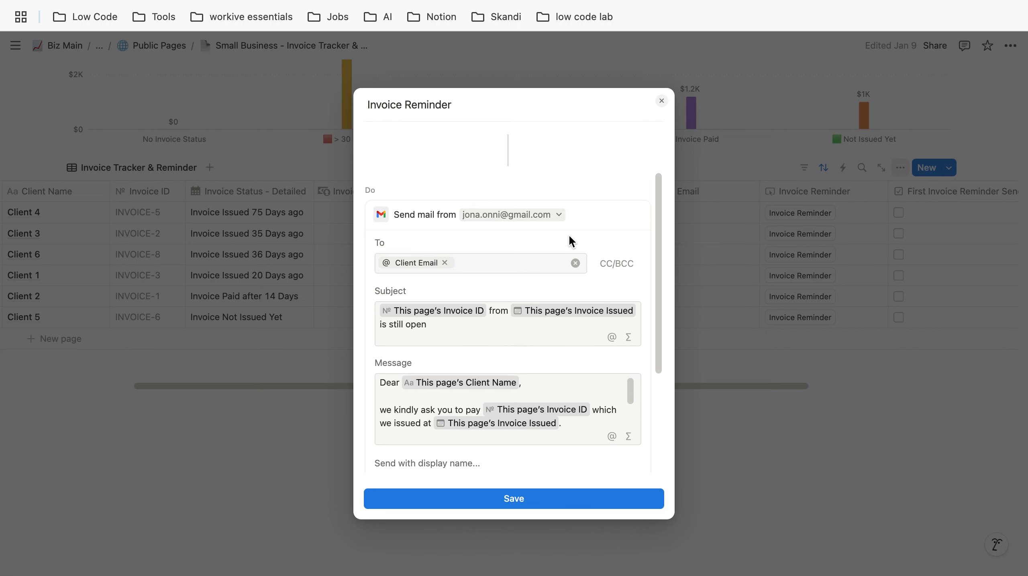
scroll(581, 252, "down", 2)
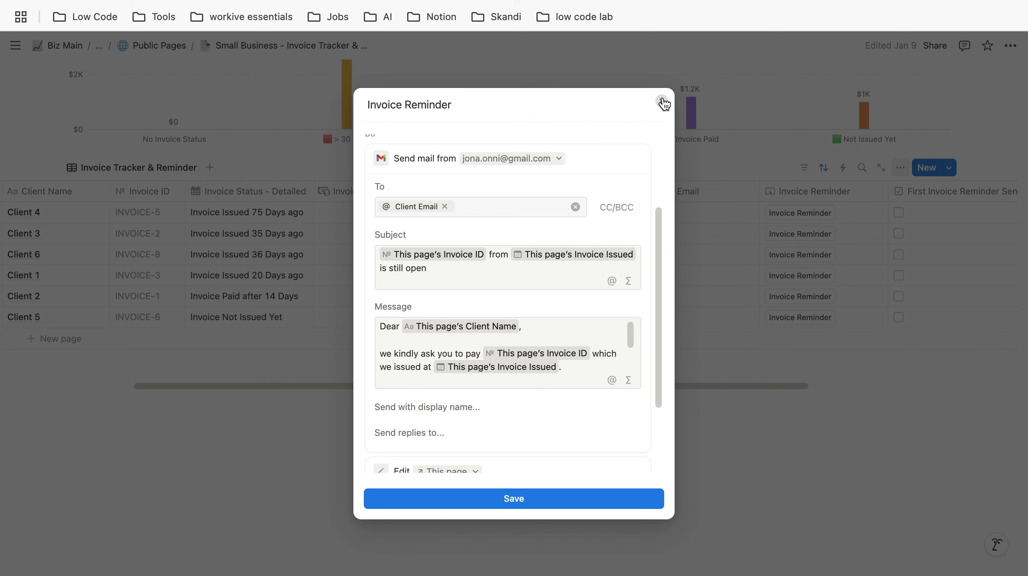
left_click(662, 101)
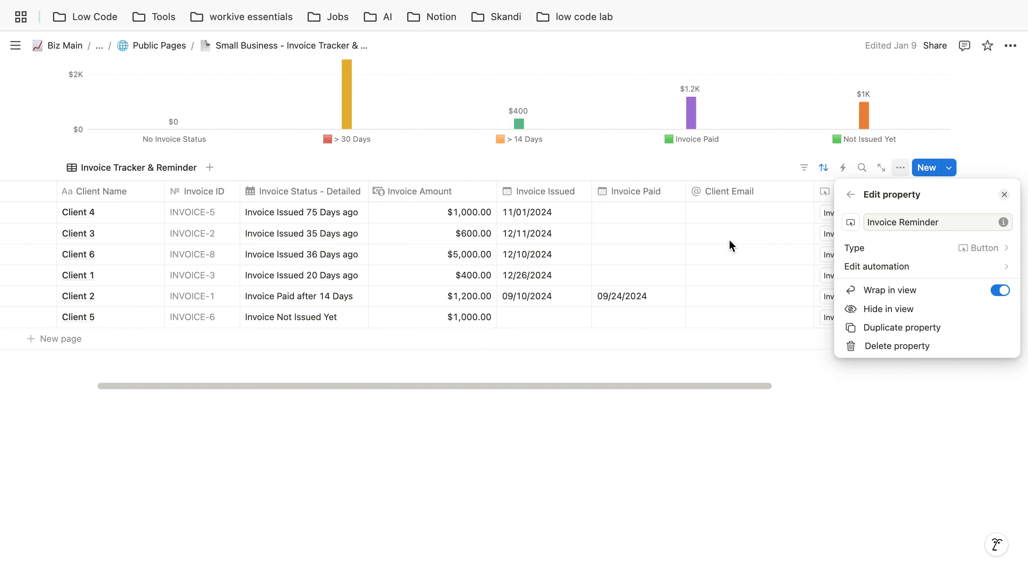
Step: Reopen the Invoice Reminder automation to read the rest of its message and its page-edit action, and close it without changes
left_click(895, 267)
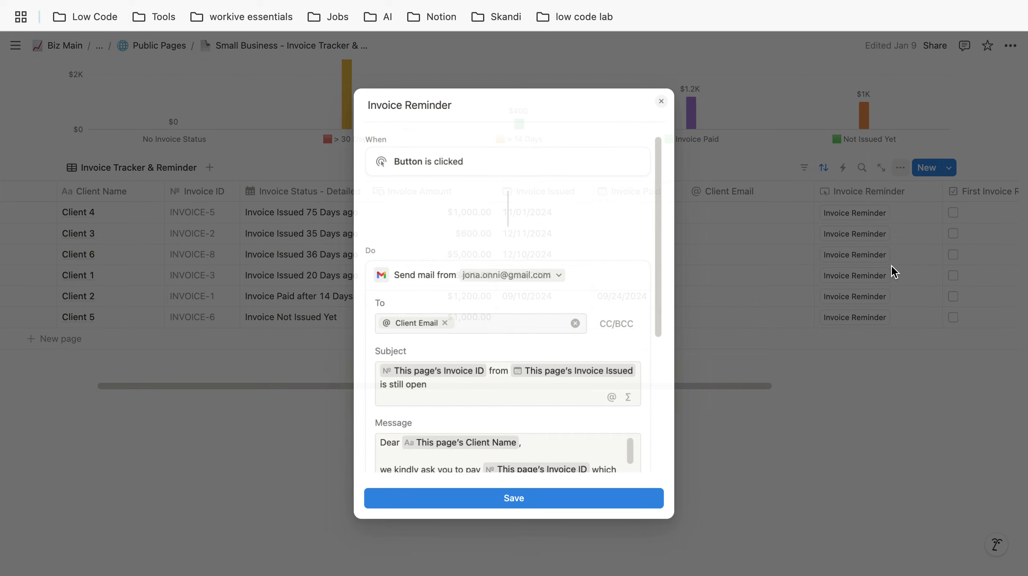
scroll(500, 308, "down", 4)
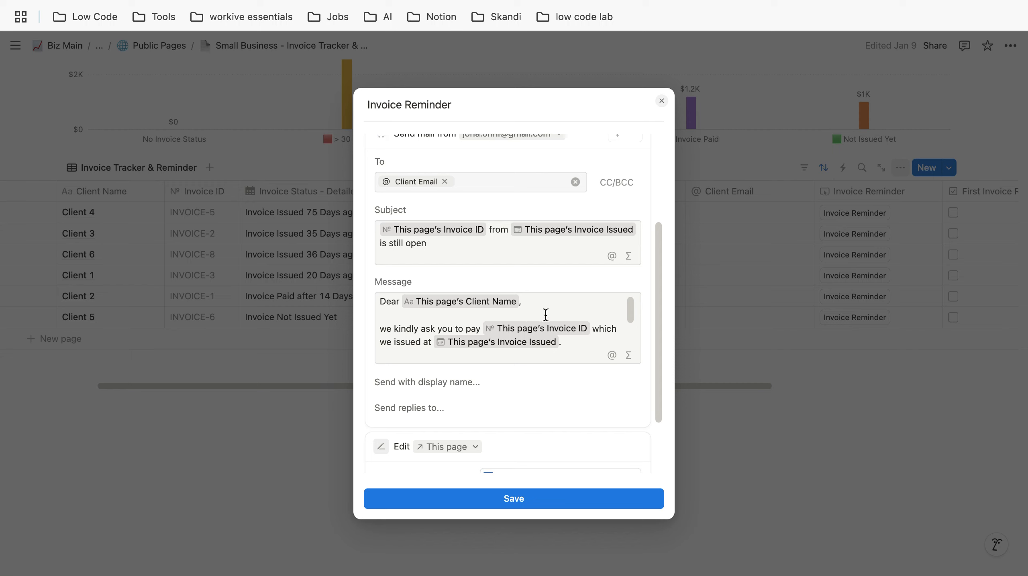
scroll(546, 314, "down", 2)
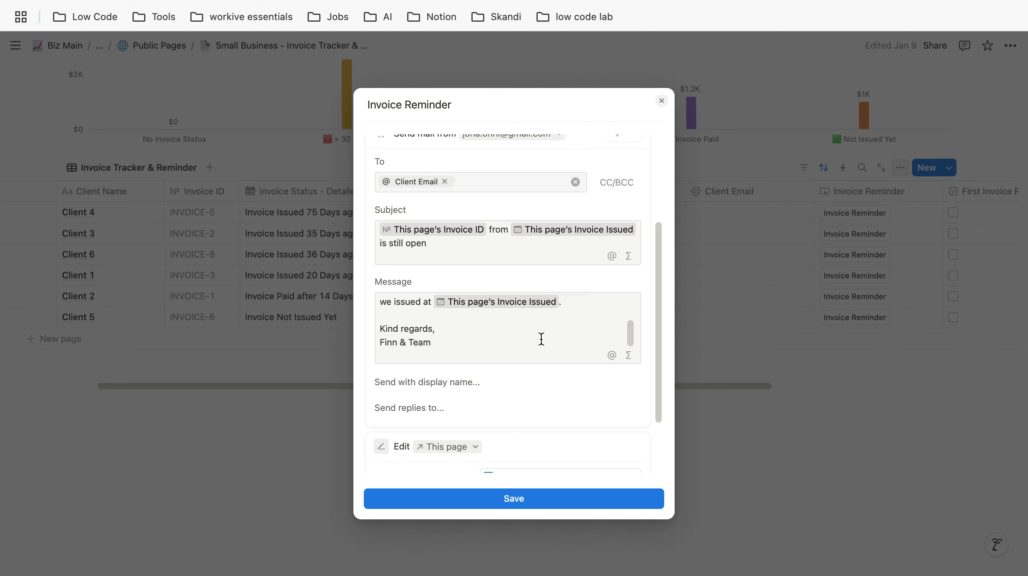
scroll(570, 366, "down", 2)
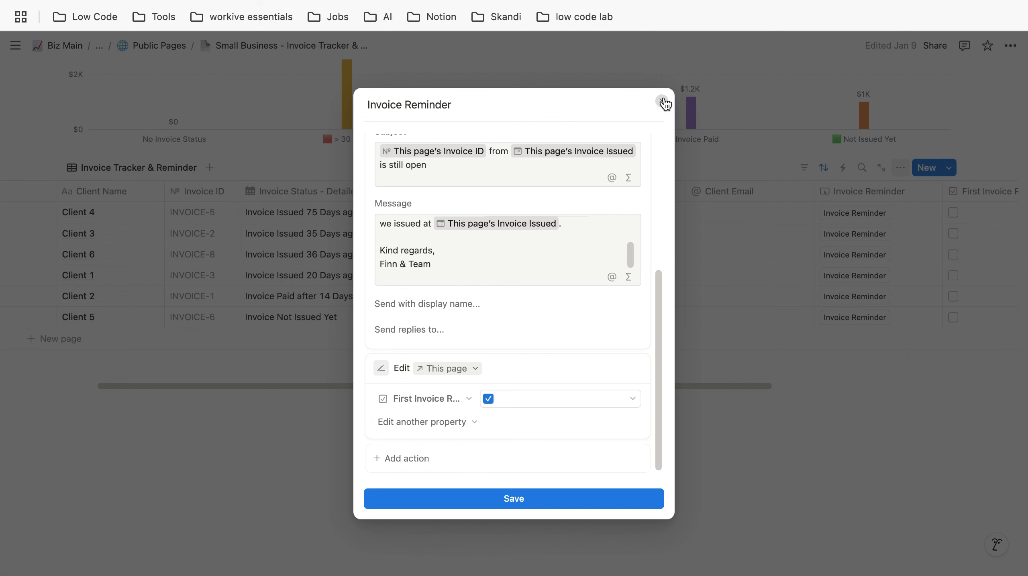
left_click(662, 102)
left_click(691, 473)
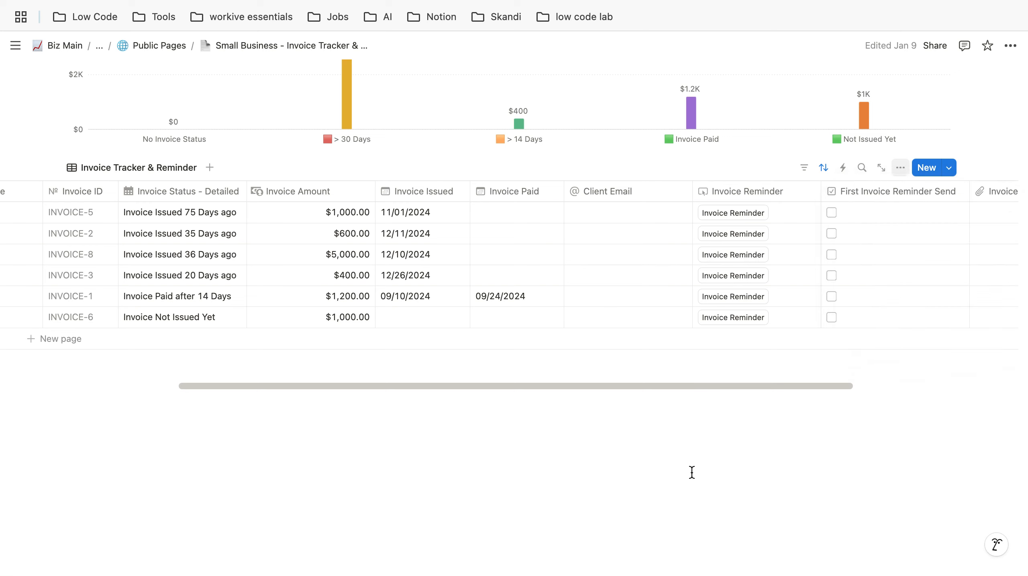
Step: Set the Invoice Paid date for Client 6 to 01/15/2025
scroll(769, 298, "up", 1)
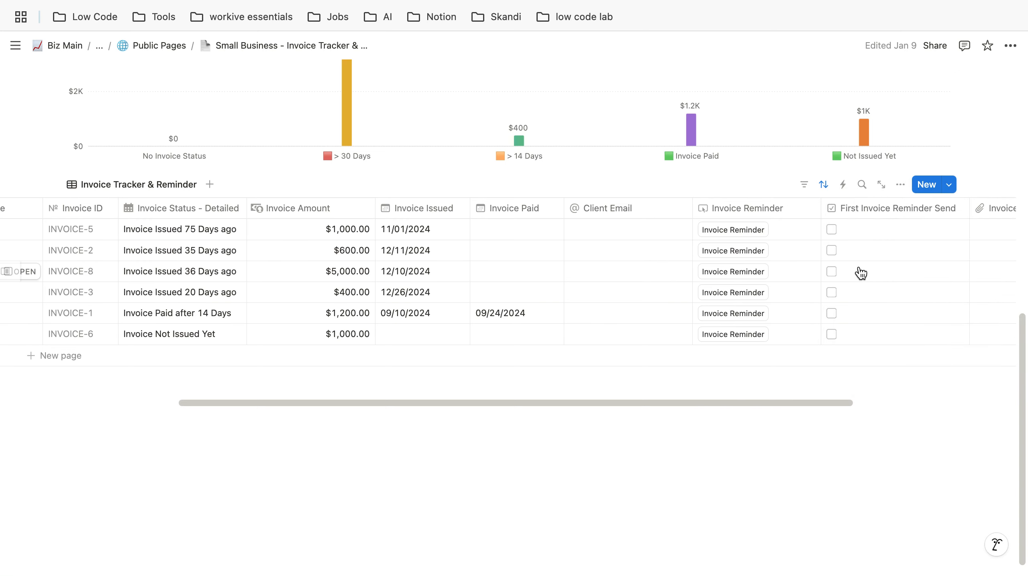
scroll(718, 278, "left", 2)
scroll(723, 280, "left", 5)
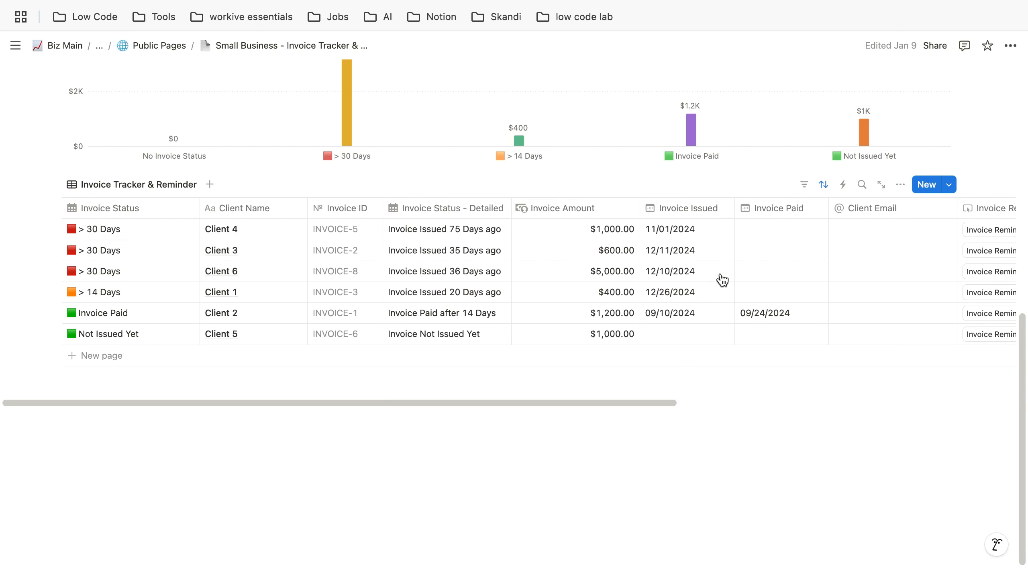
scroll(722, 279, "up", 3)
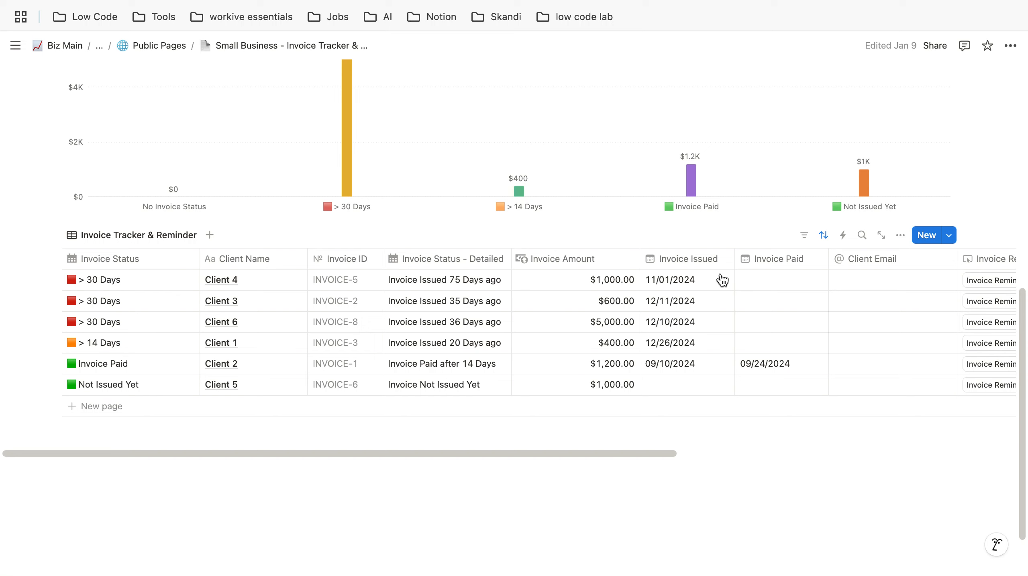
left_click(763, 330)
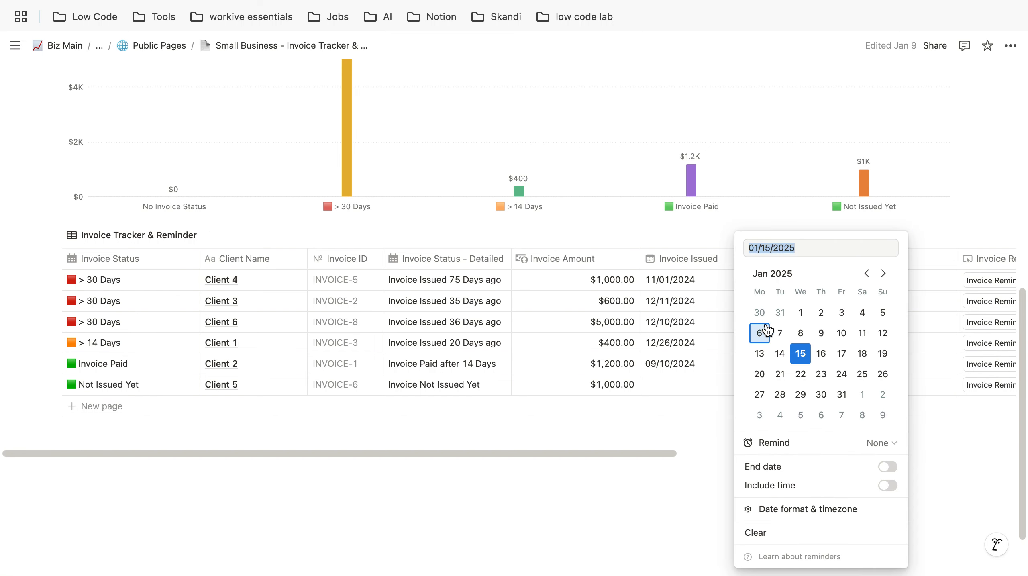
left_click(802, 357)
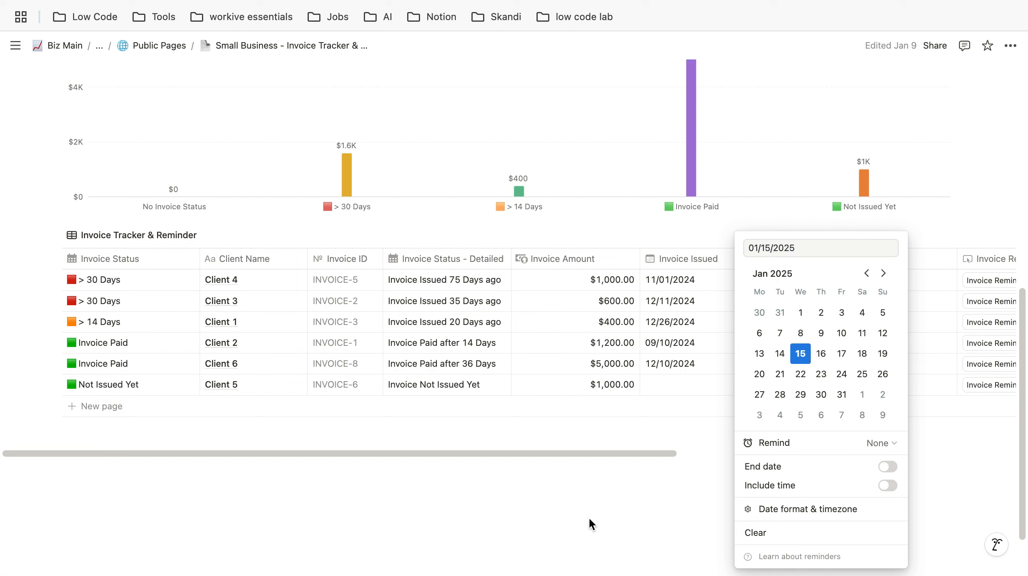
left_click(566, 545)
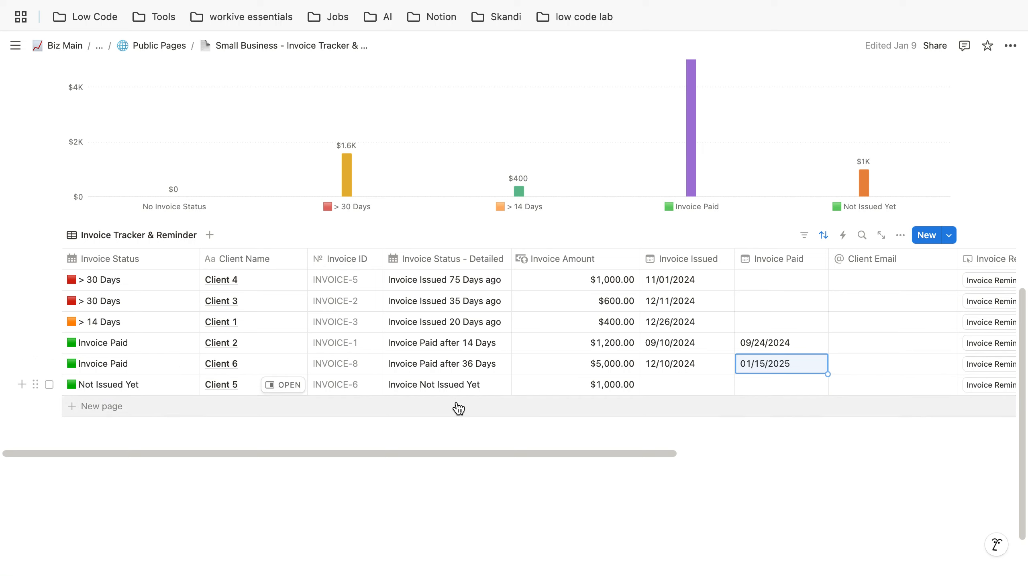
Step: Examine the Invoice Status - Overview chart above the table, focusing on the Invoice Paid bar
scroll(562, 382, "up", 3)
mouse_move(689, 200)
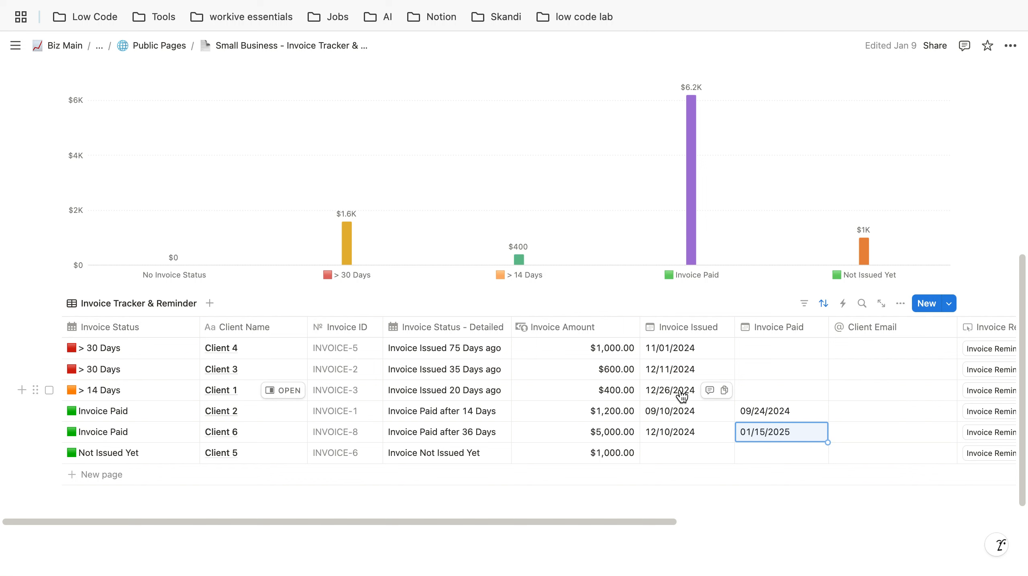
scroll(682, 391, "up", 1)
scroll(702, 363, "up", 7)
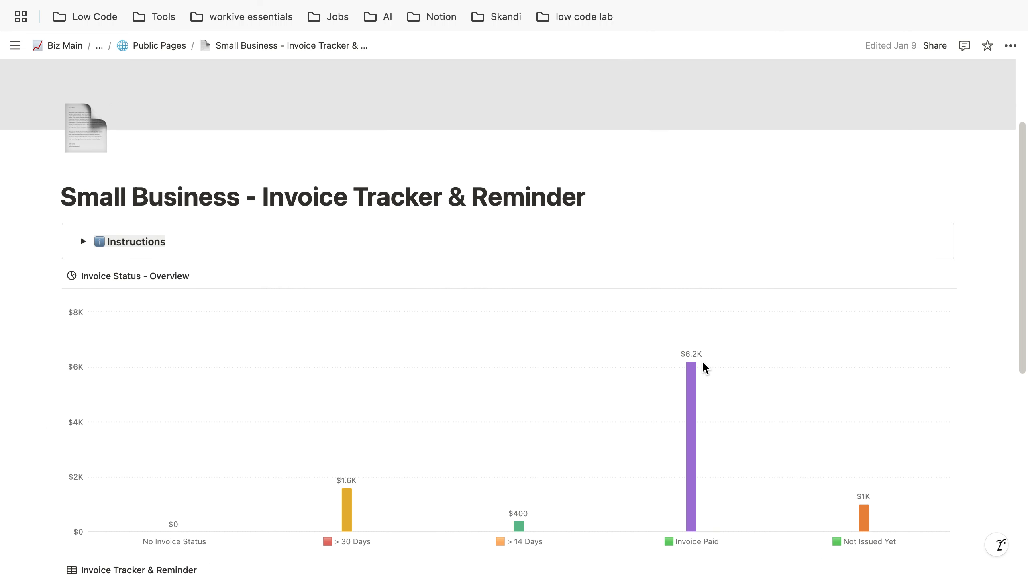
scroll(706, 367, "down", 2)
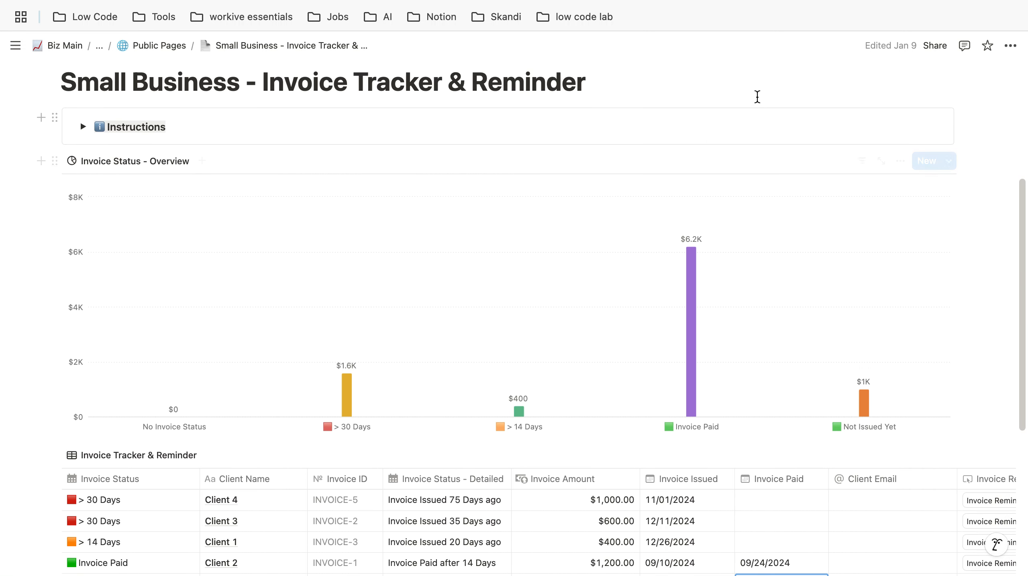